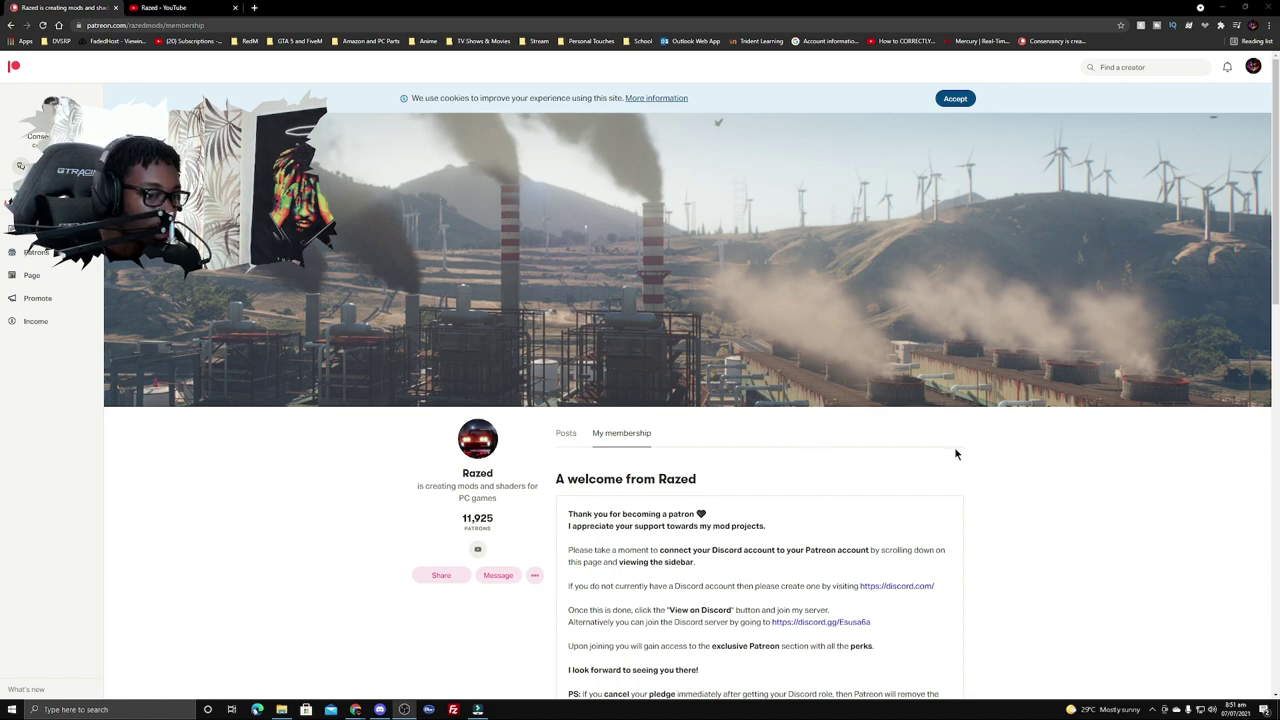
- Leave the Patreon membership page for the 'Razed - YouTube' browser tab
scroll(381, 375, down, 1)
scroll(542, 345, up, 1)
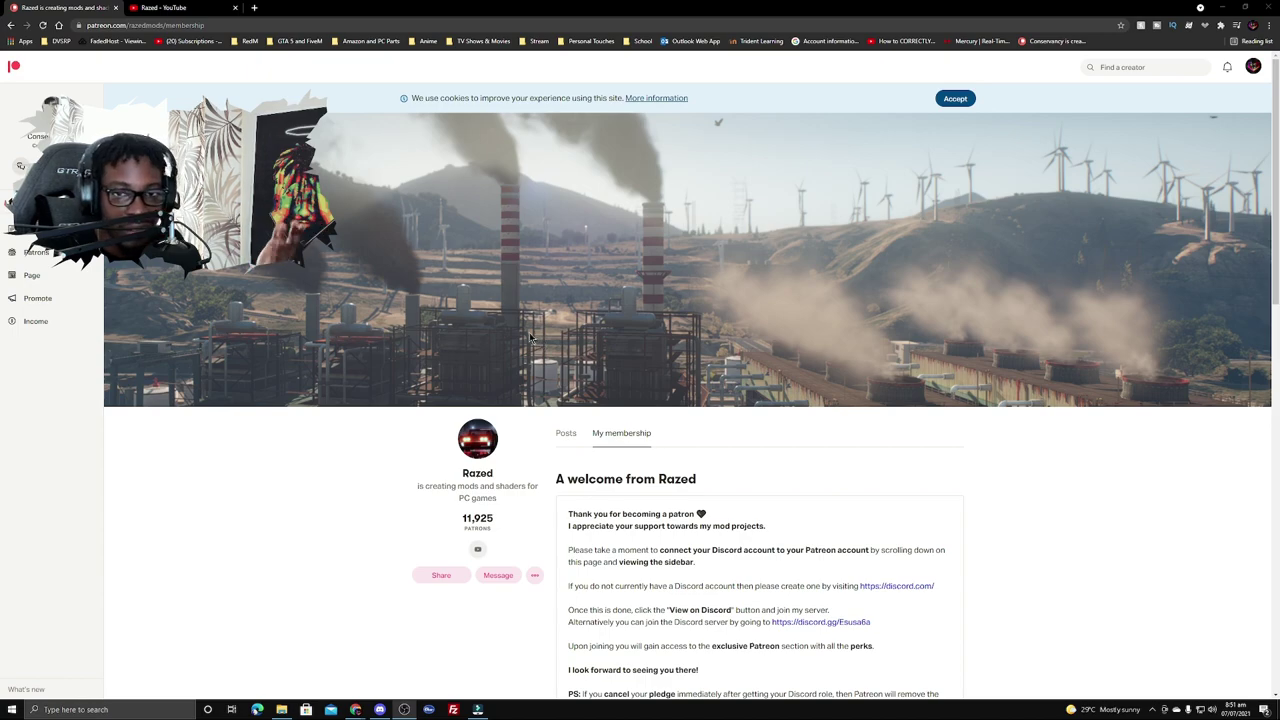
click(171, 7)
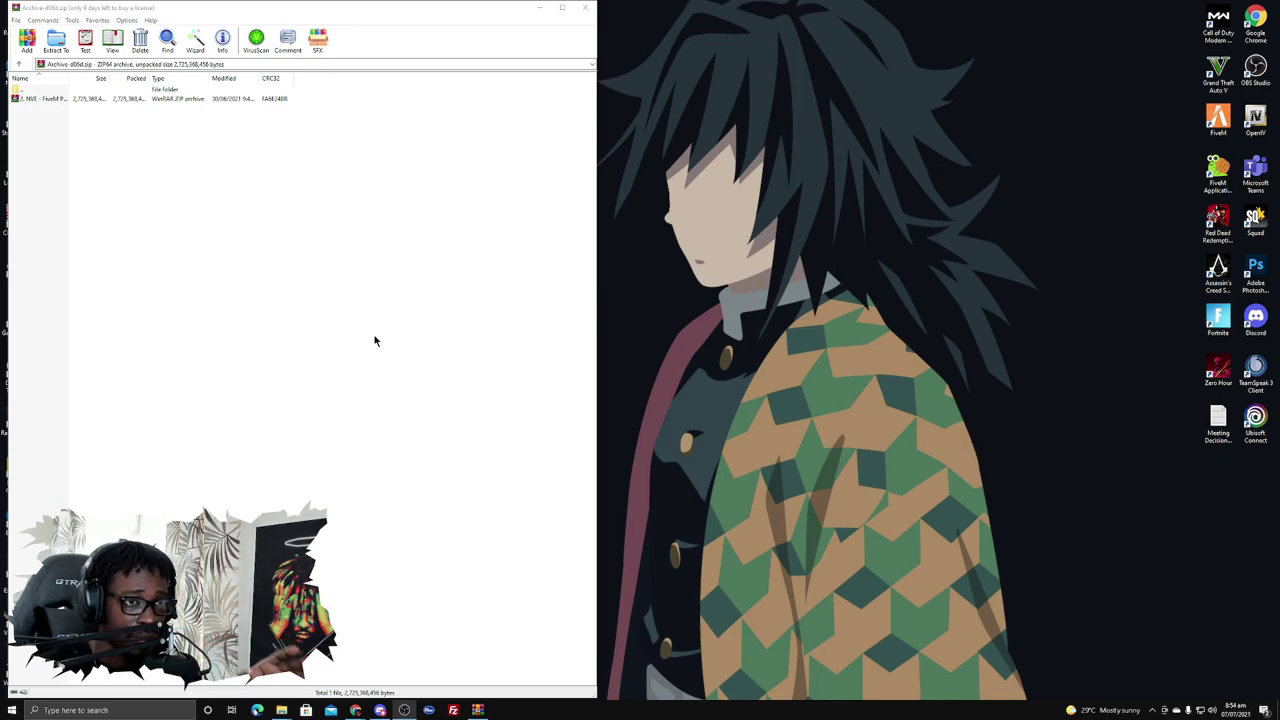
- Open '2. NVE - FiveM Package.zip' and move its window to the top left, wider and taller
double_click(212, 99)
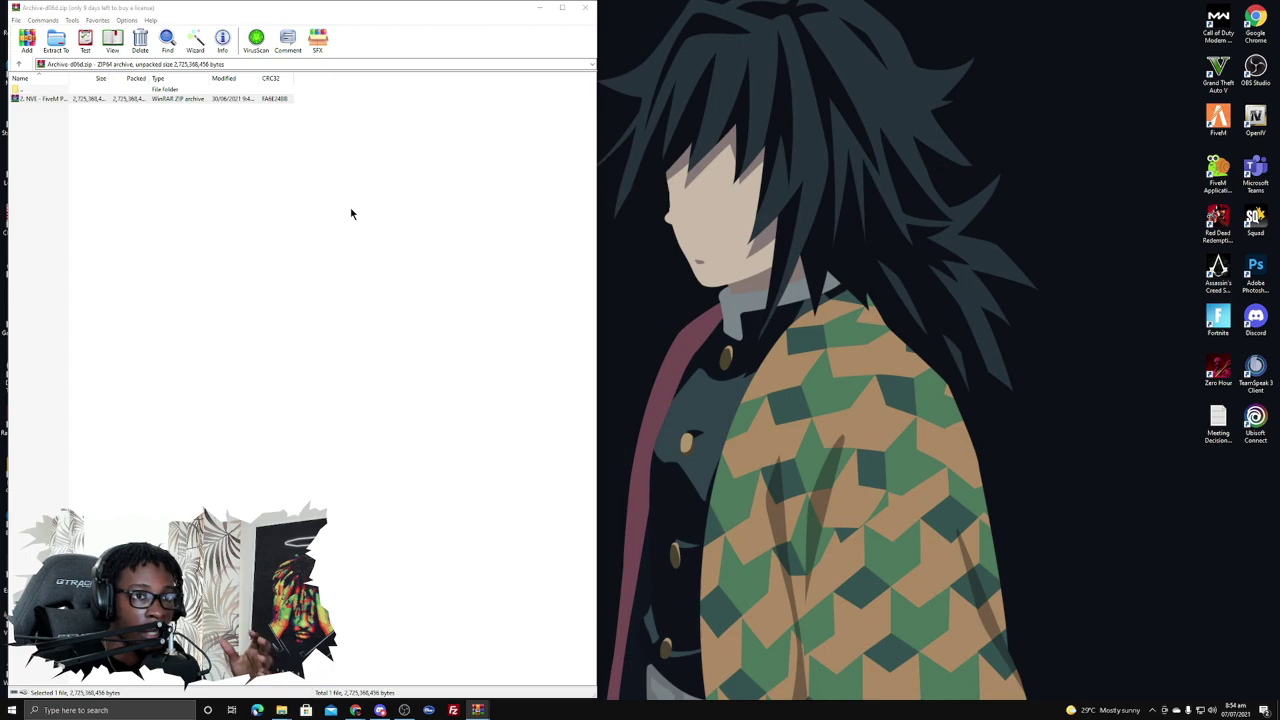
drag(434, 100, 213, 14)
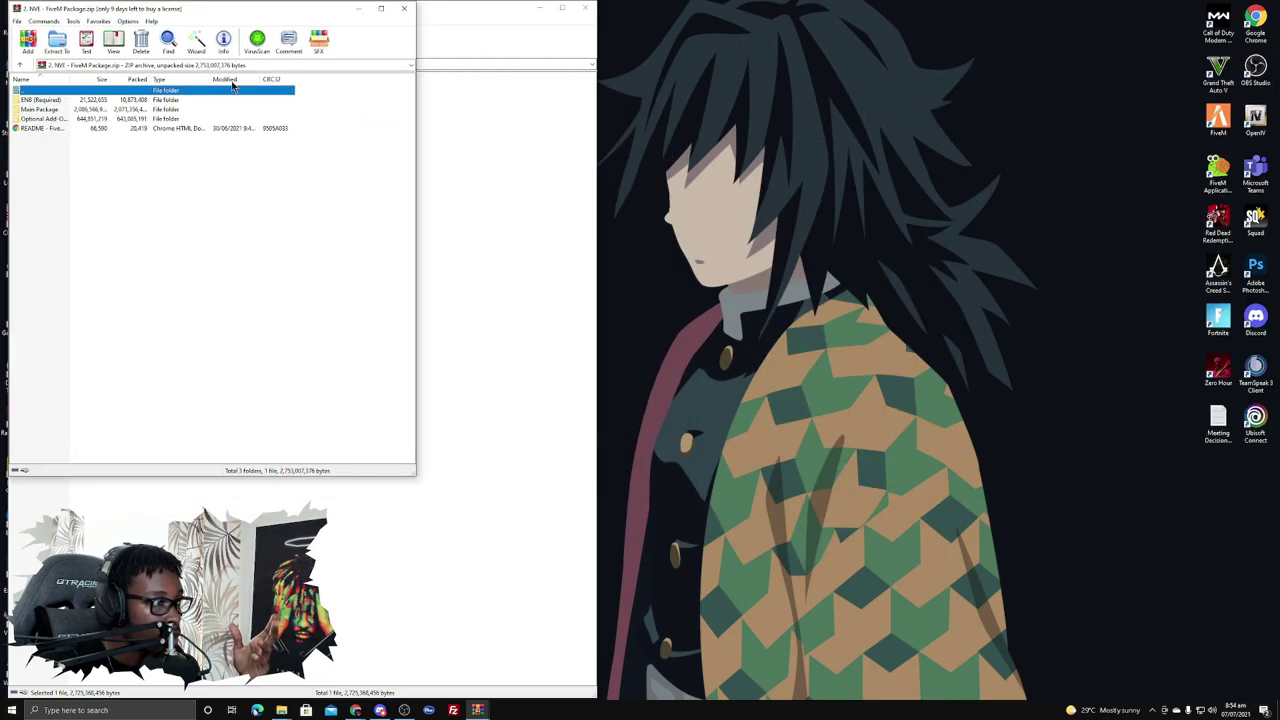
drag(418, 464, 598, 477)
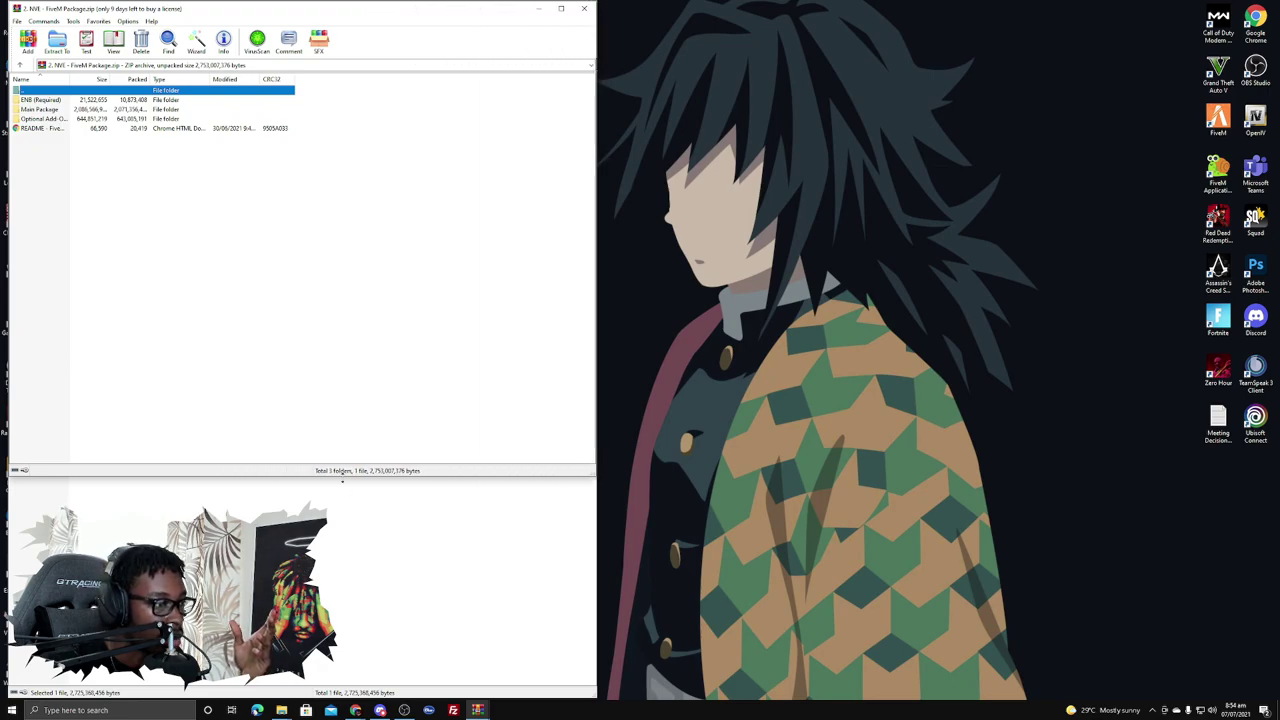
drag(340, 475, 335, 698)
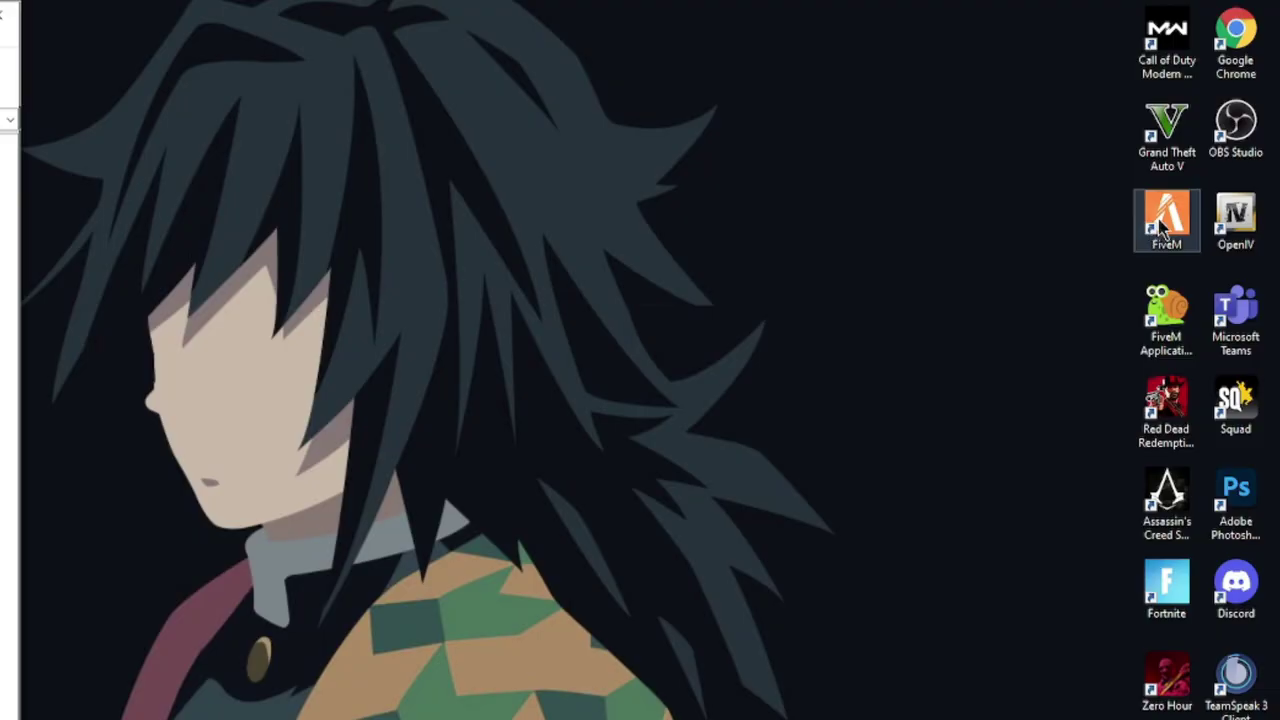
- Go to FiveM's install folder via the desktop shortcut's Open file location
double_click(1213, 120)
right_click(1160, 225)
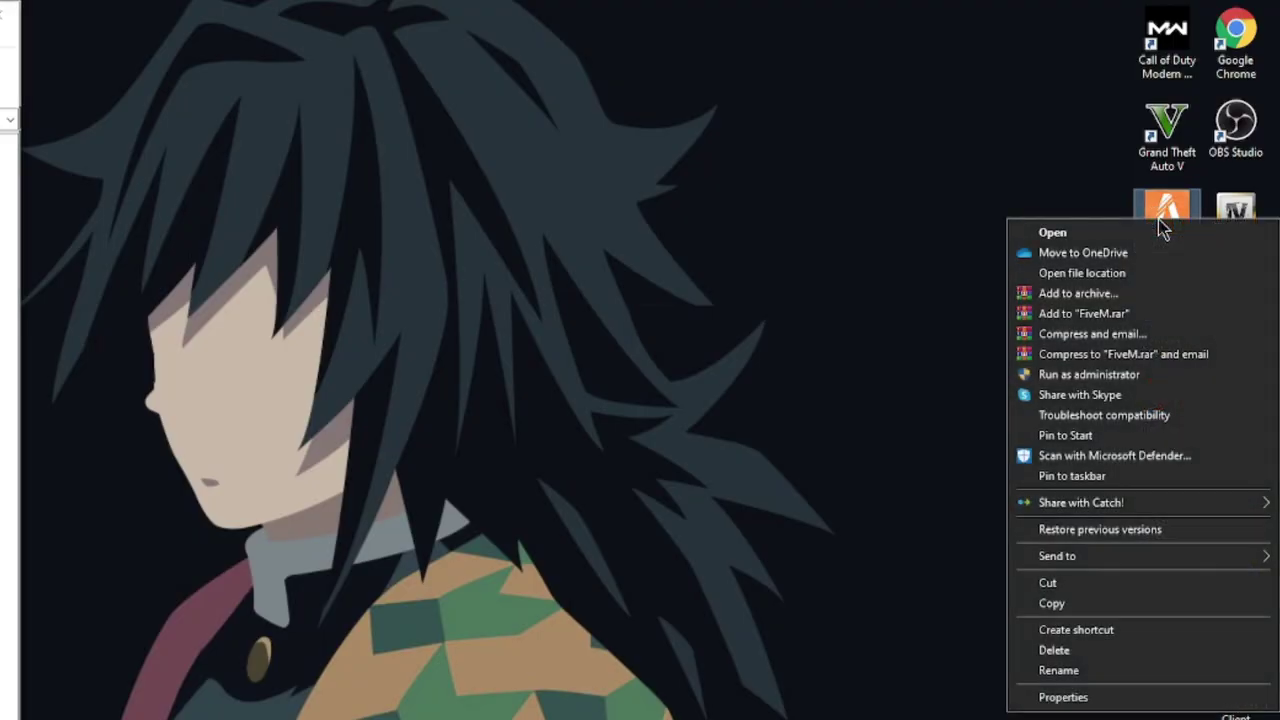
right_click(1163, 205)
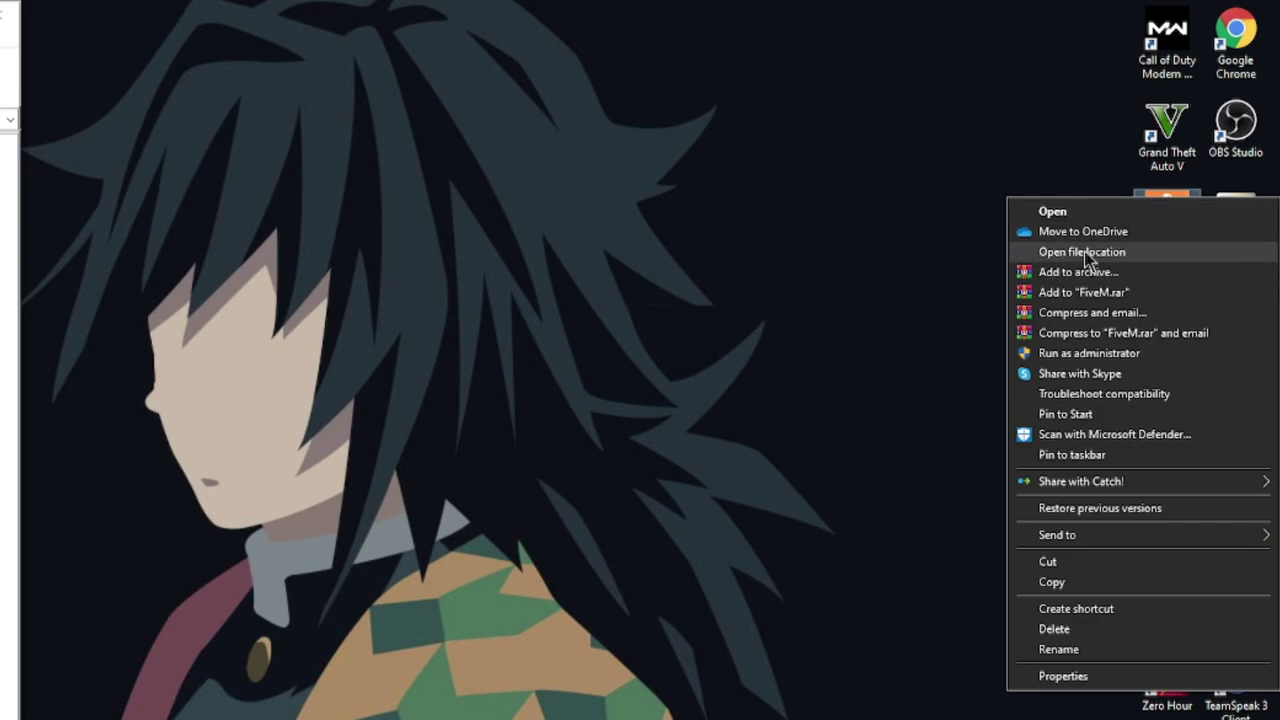
click(1046, 254)
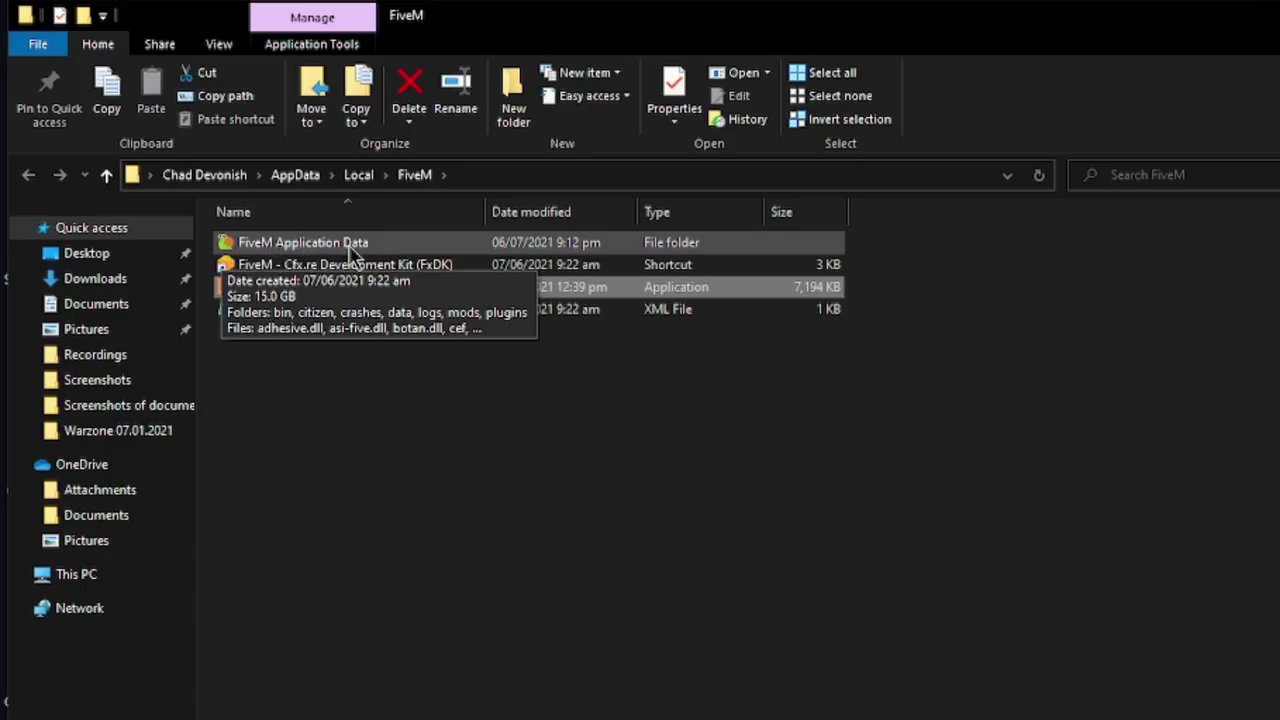
- Open the FiveM Application Data folder and dock Explorer on the right half
right_click(368, 245)
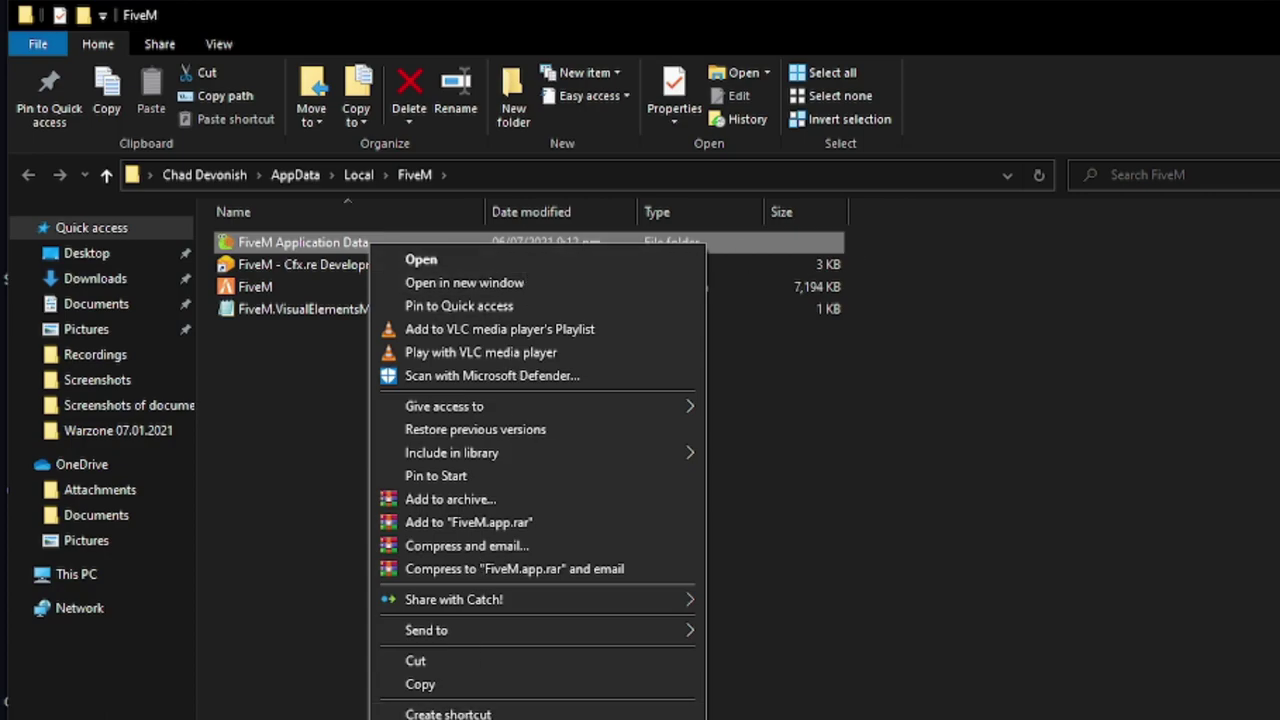
click(906, 543)
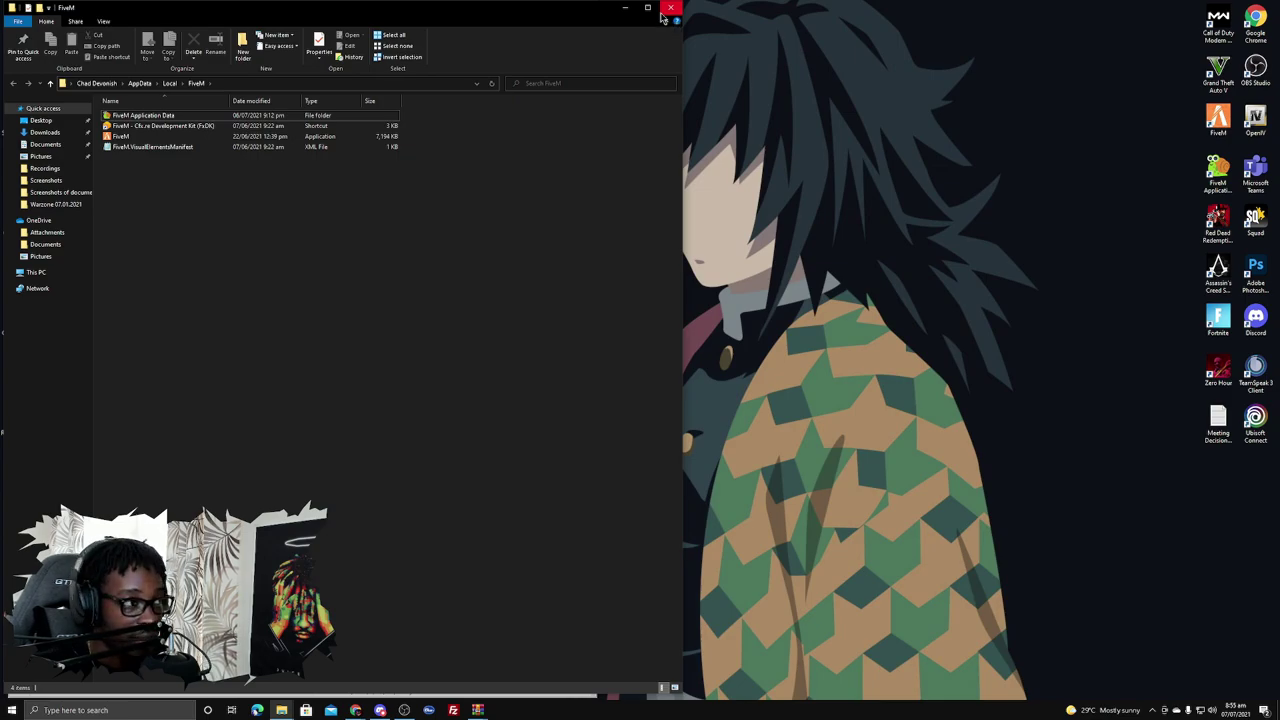
double_click(182, 116)
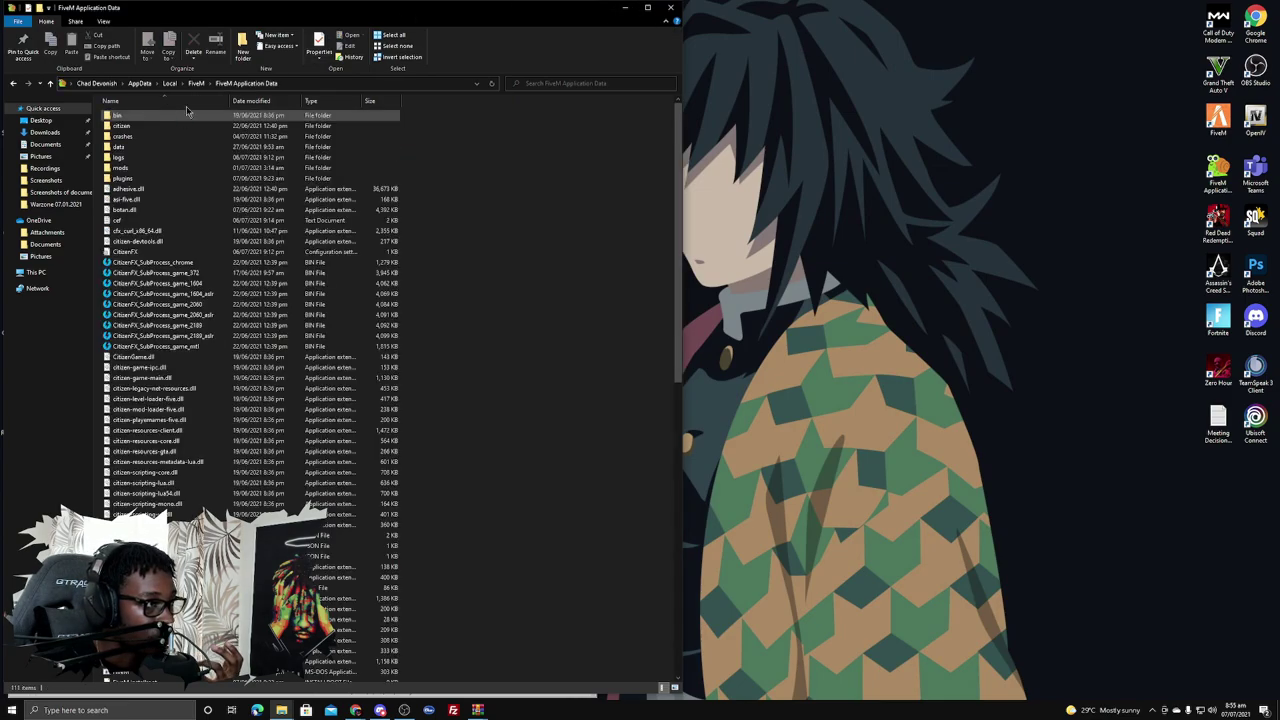
drag(329, 19, 928, 14)
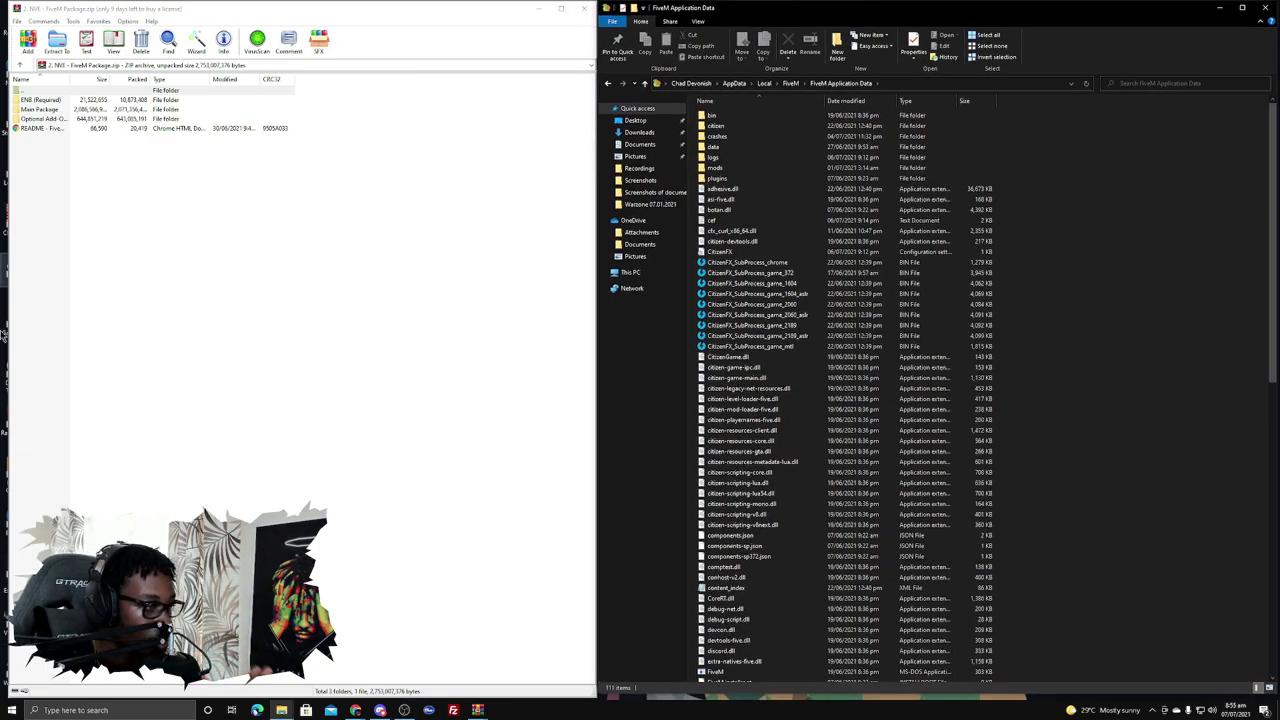
click(95, 710)
- Launch OpenIV with Grand Theft Auto V for Windows, move it right, then minimise it
text(openIV)
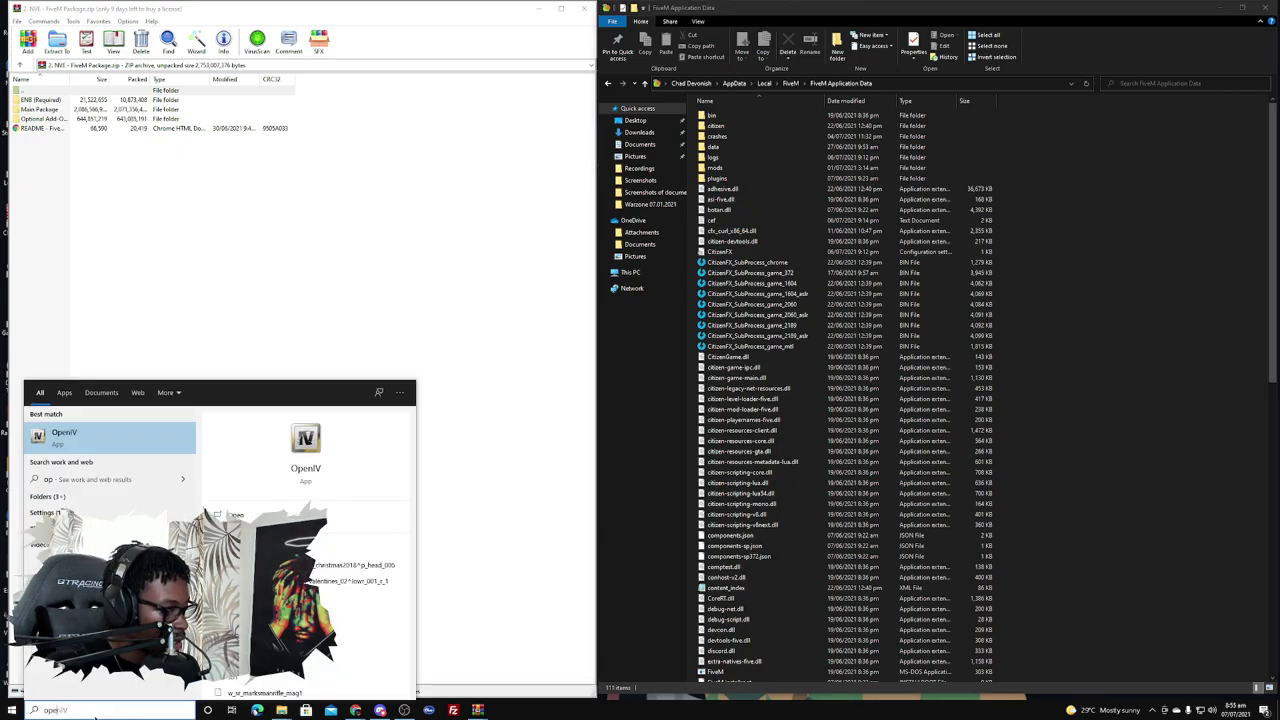
key(Return)
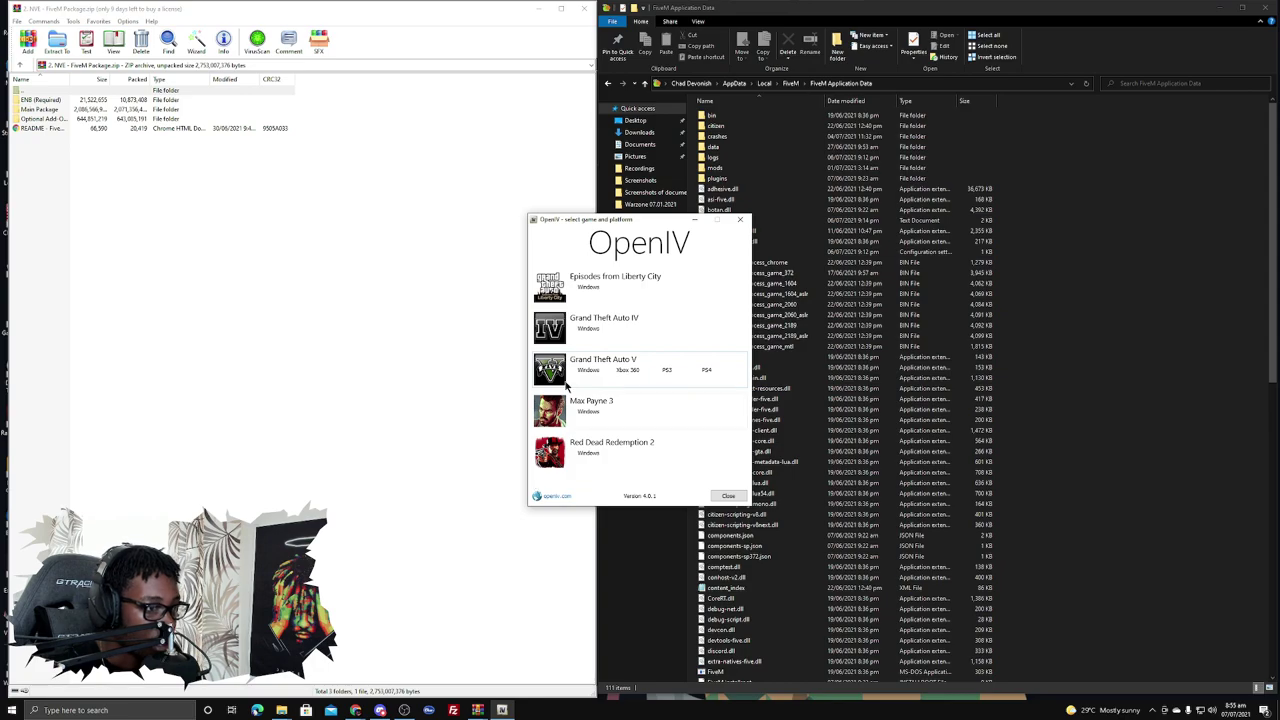
click(587, 371)
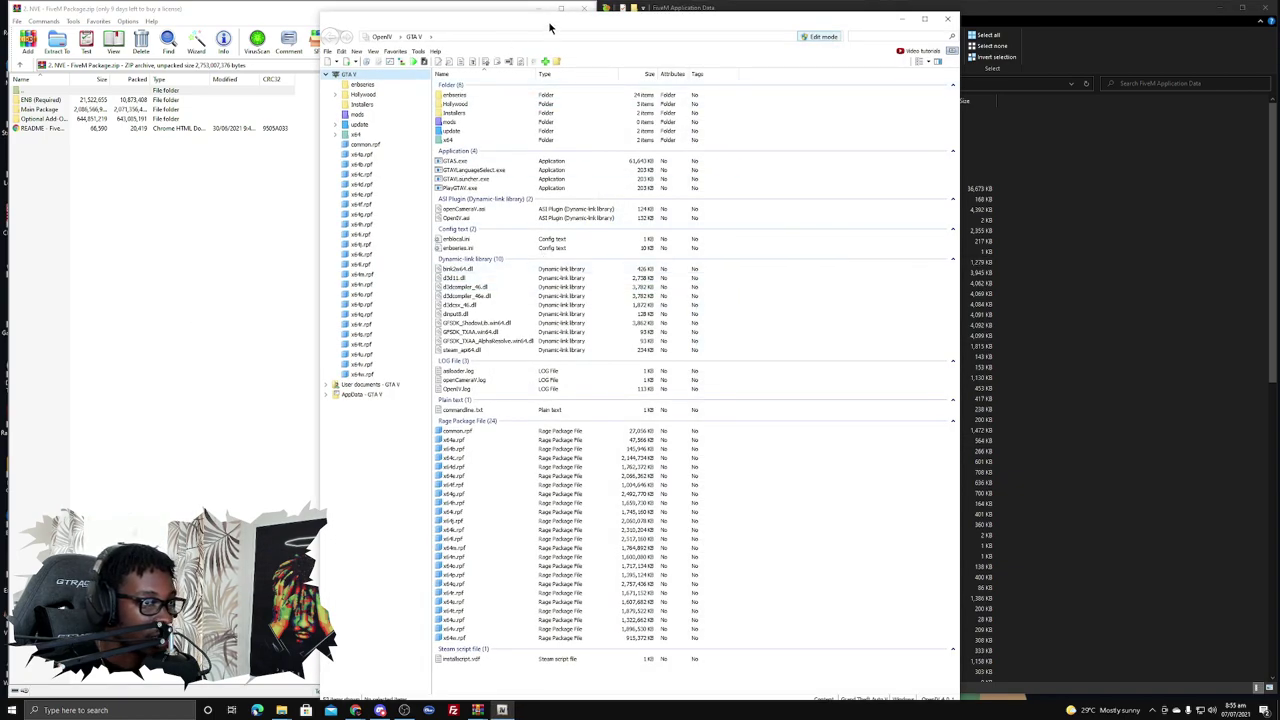
drag(553, 15, 829, 20)
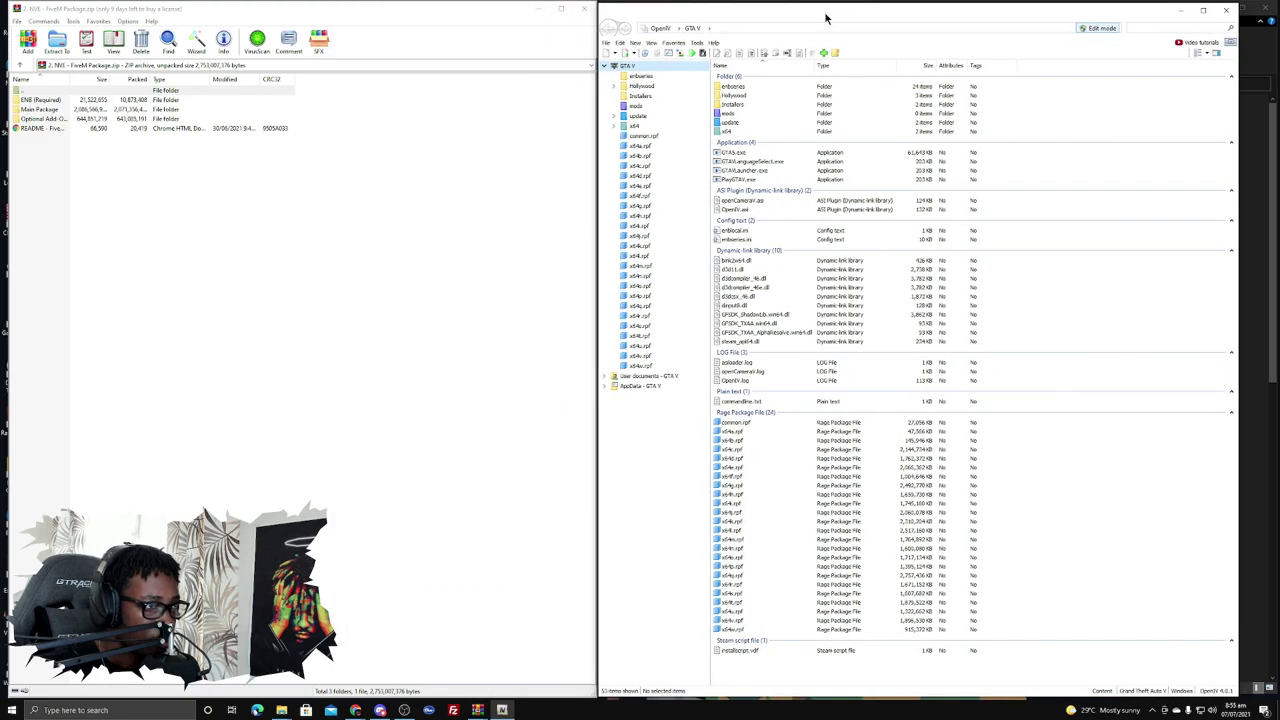
click(1180, 11)
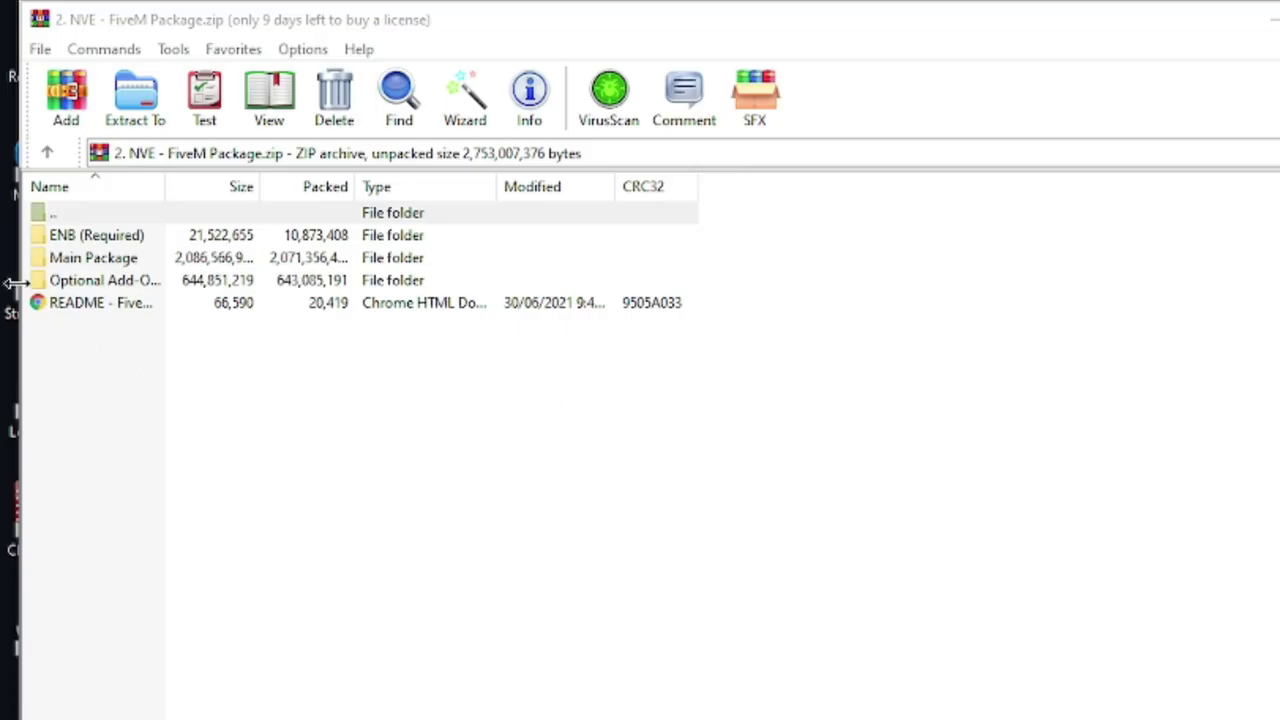
- Show the seven RPF files in WinRAR's Main Package\mods and open FiveM's mods folder in Explorer
click(100, 258)
double_click(102, 252)
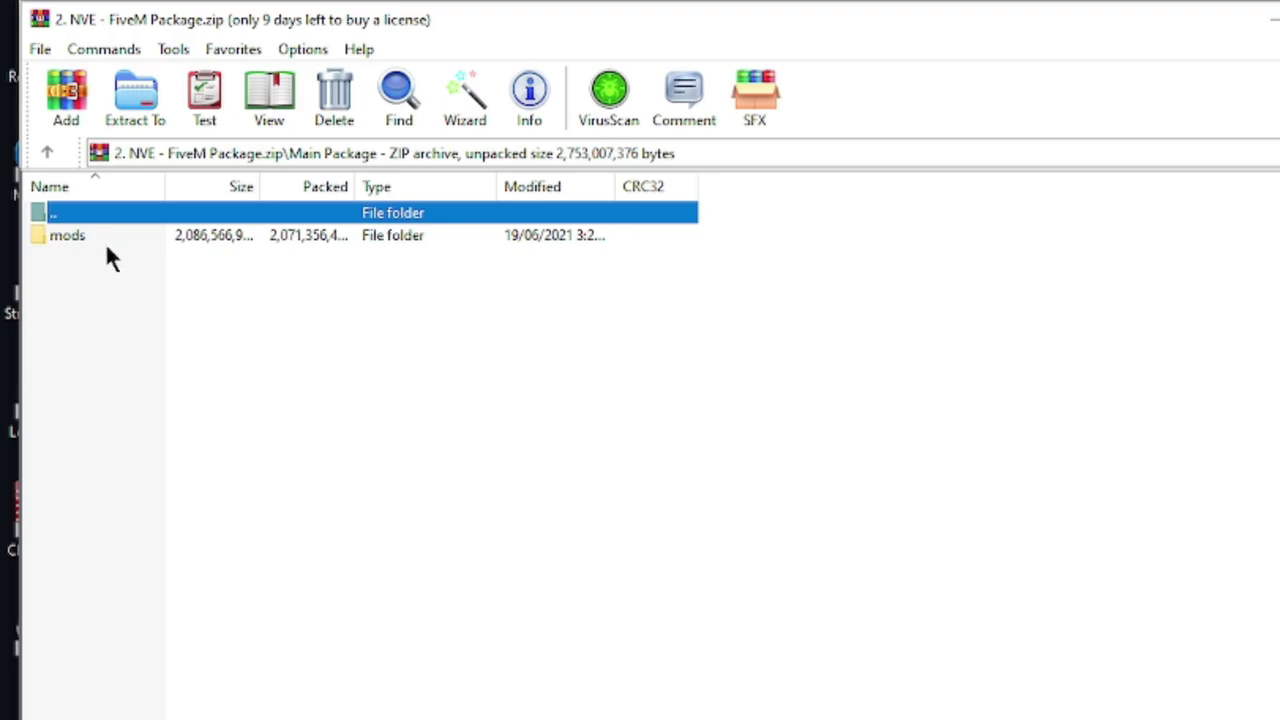
double_click(109, 232)
drag(148, 462, 160, 248)
click(445, 632)
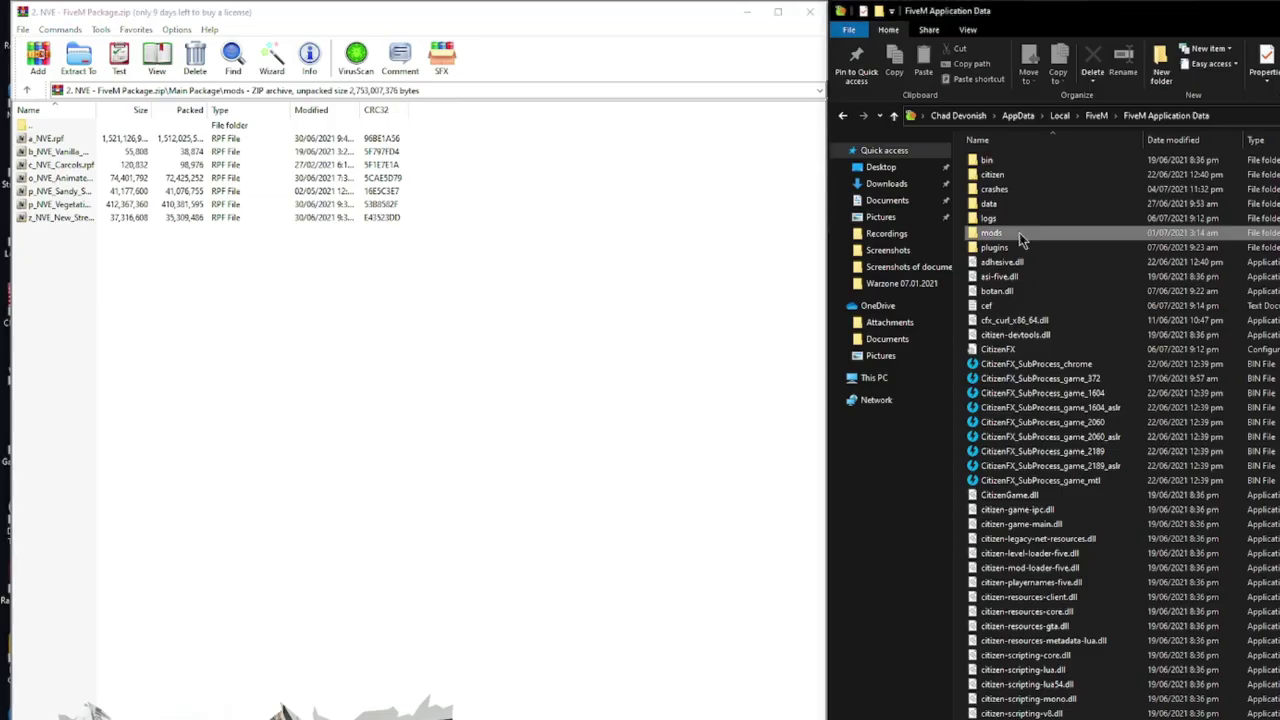
double_click(1019, 232)
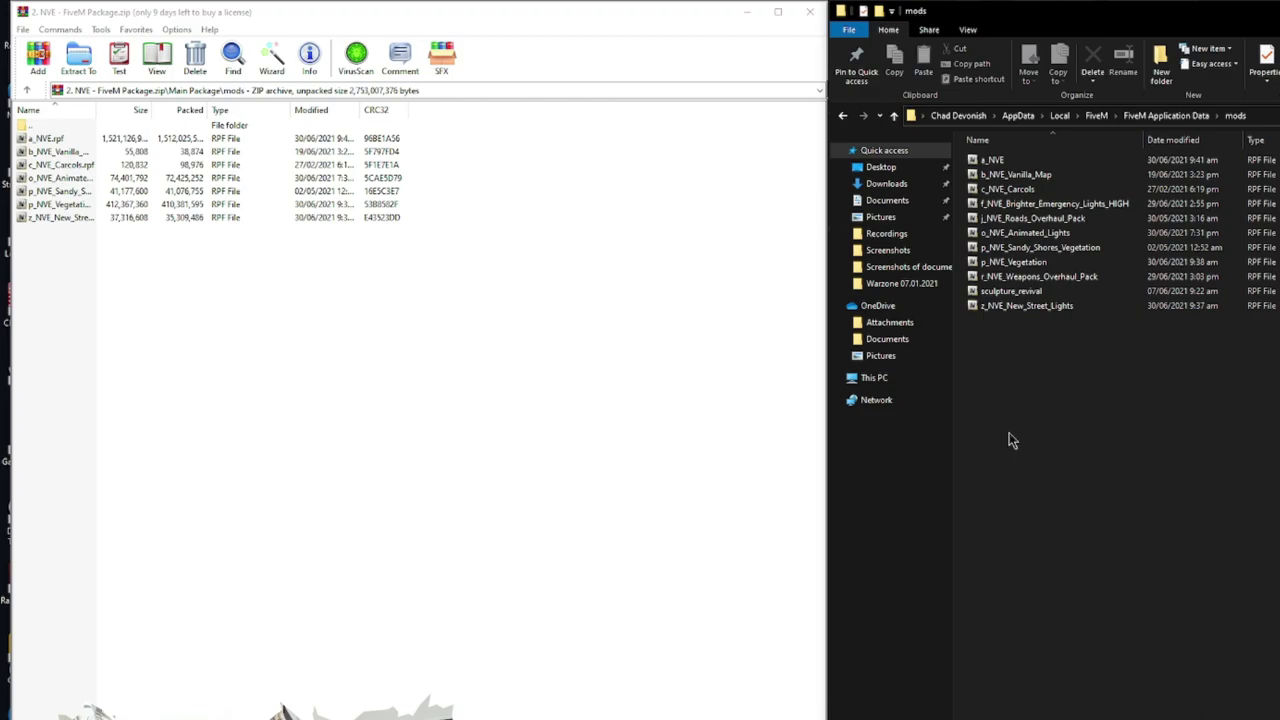
- Drag the seven NVE .rpf files into FiveM's mods folder and reopen it to confirm eleven files
drag(82, 255, 104, 138)
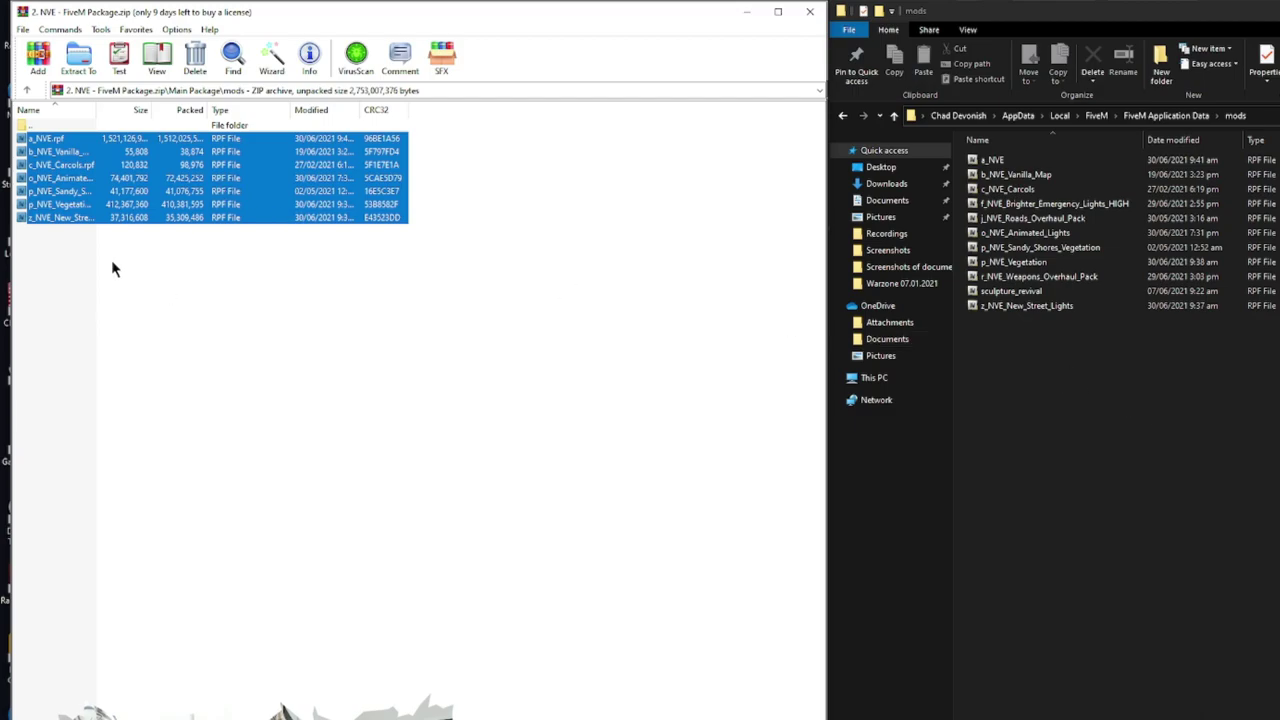
drag(99, 142, 1174, 430)
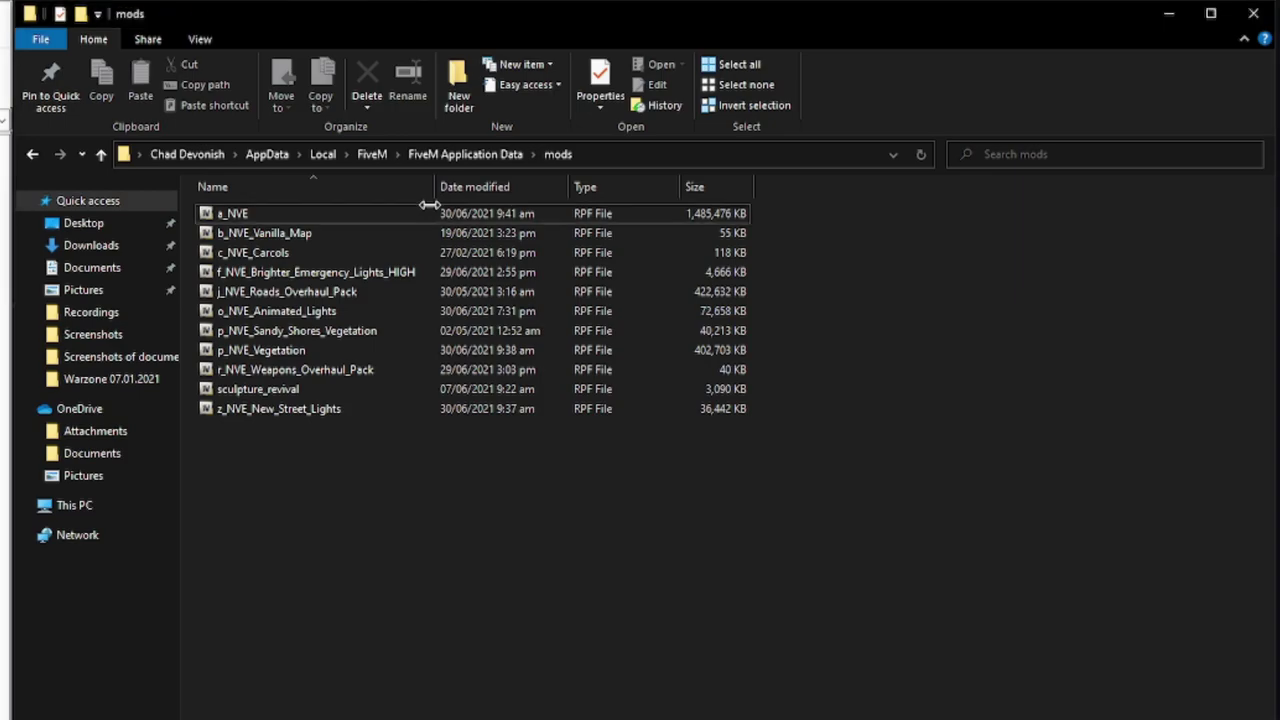
click(455, 158)
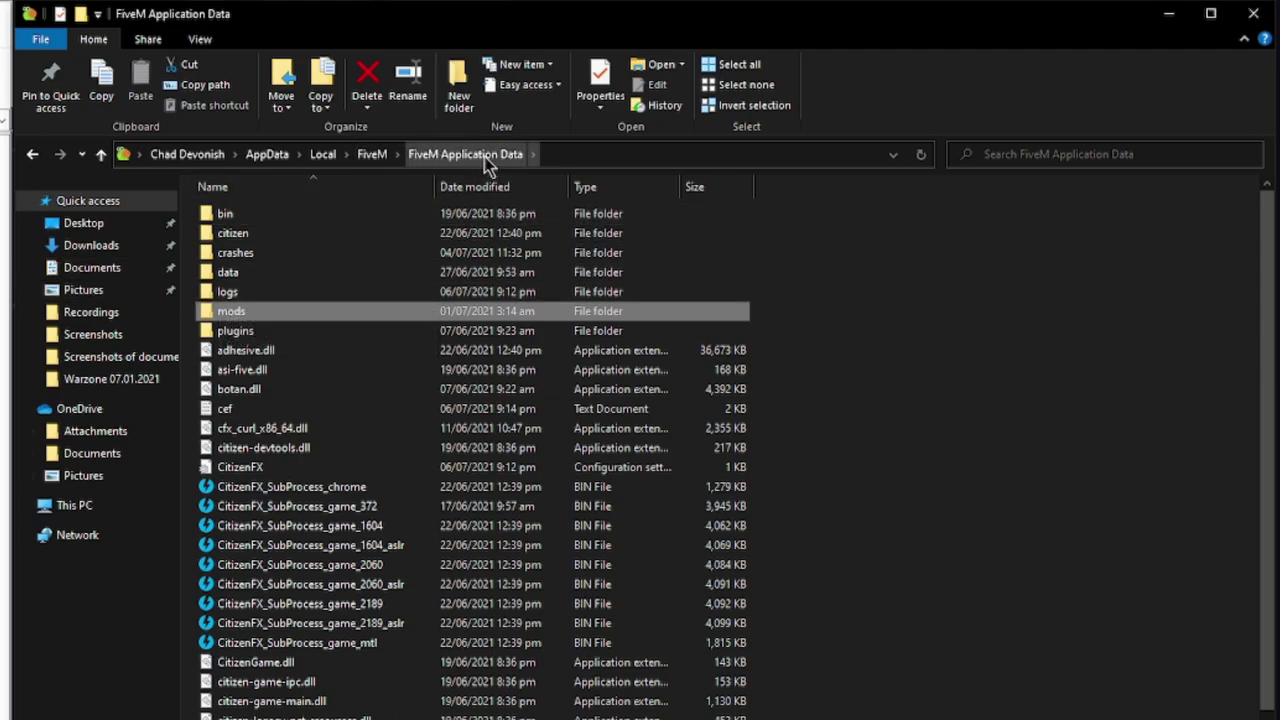
double_click(245, 312)
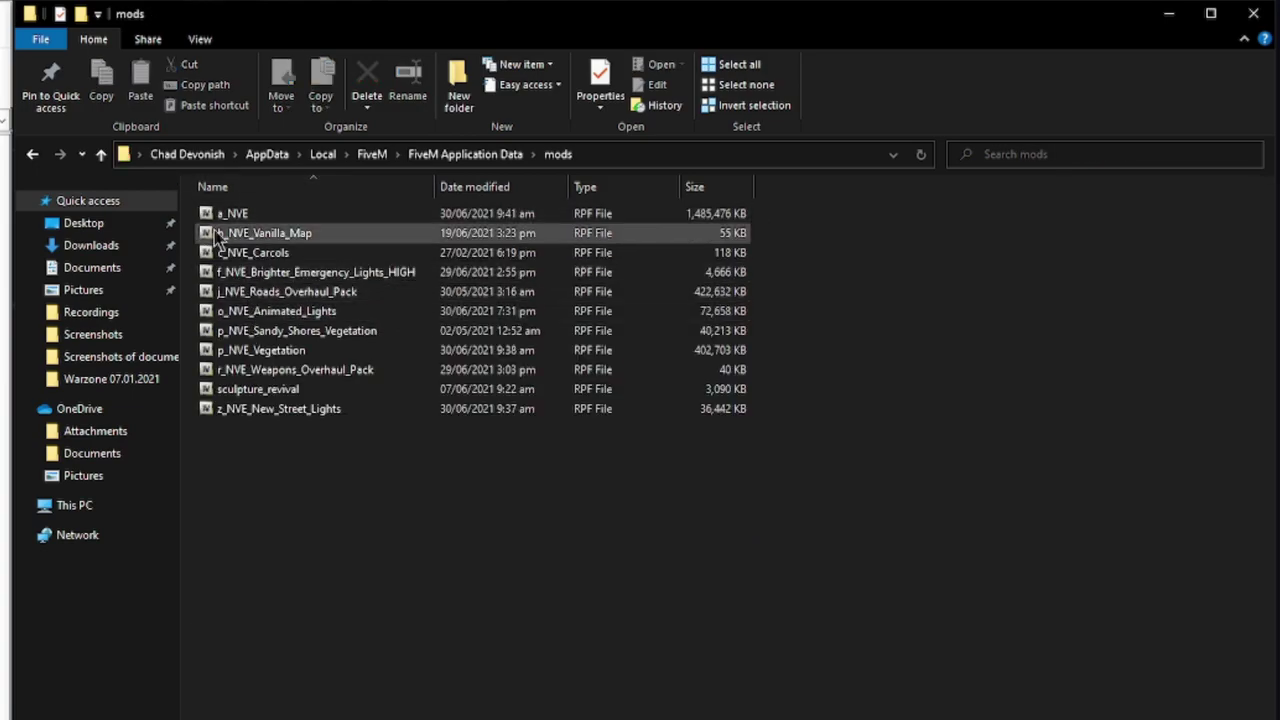